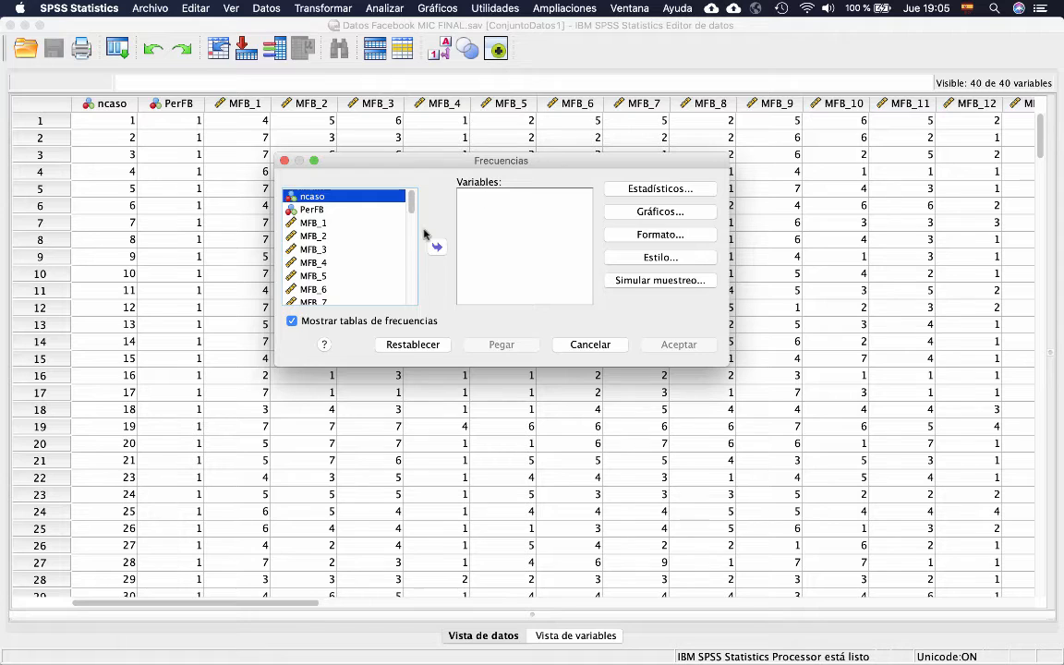
Add Sexo to the variables of the Frequencies analysis and request the mode (Moda) as its only statistic.
{"action": "left_click_drag", "start_coordinate": [415, 233], "coordinate": [411, 272]}
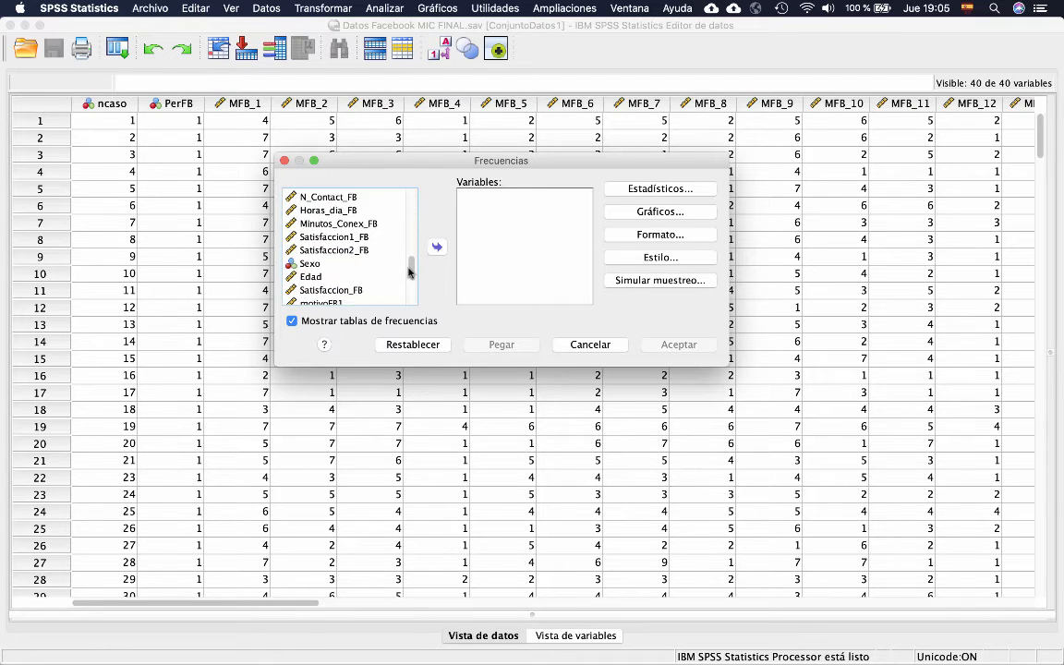
{"action": "left_click", "coordinate": [322, 263]}
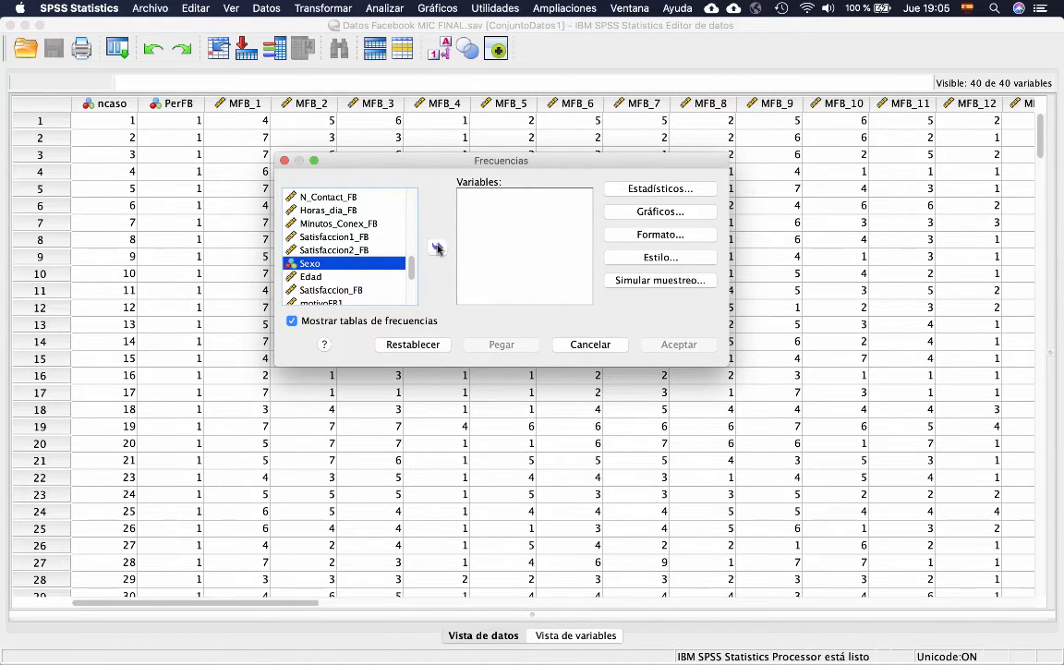
{"action": "left_click", "coordinate": [437, 247]}
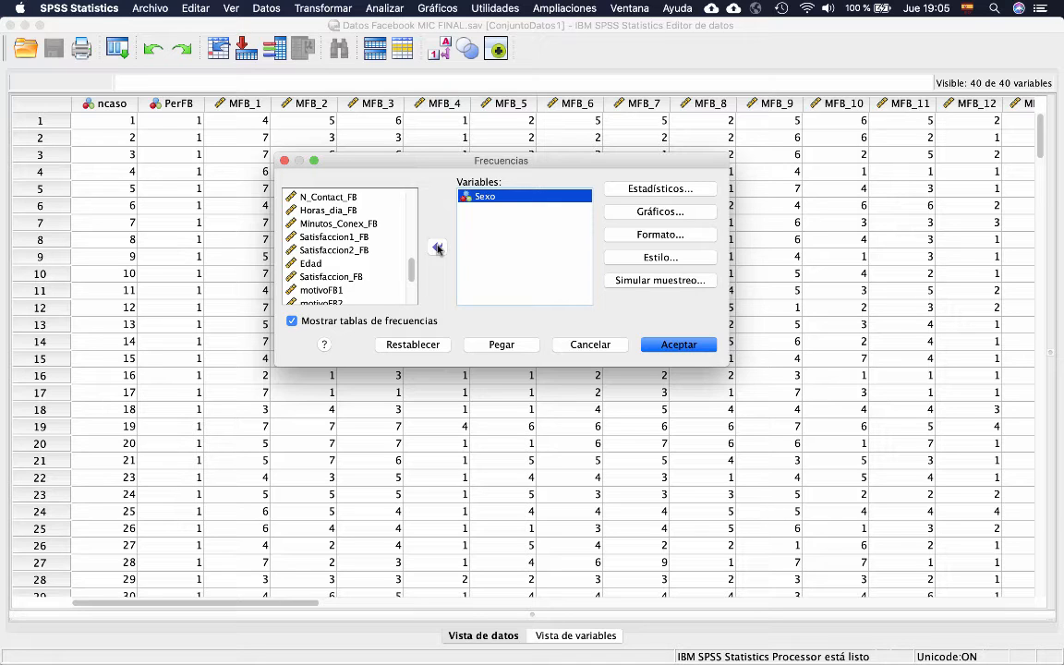
{"action": "left_click", "coordinate": [669, 190]}
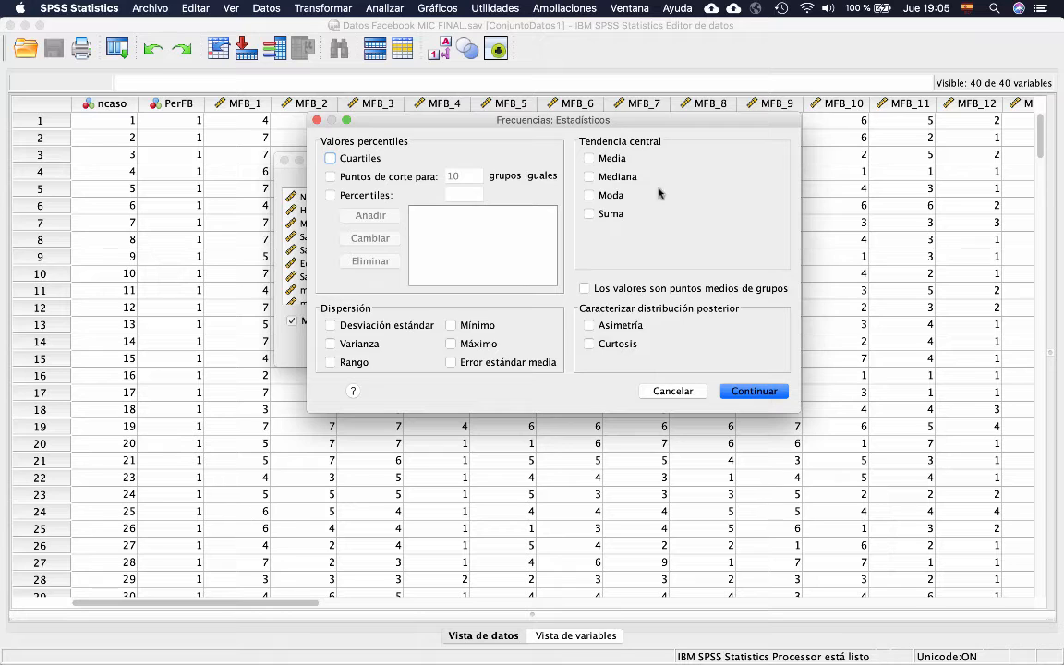
{"action": "left_click", "coordinate": [591, 196]}
{"action": "left_click", "coordinate": [755, 390]}
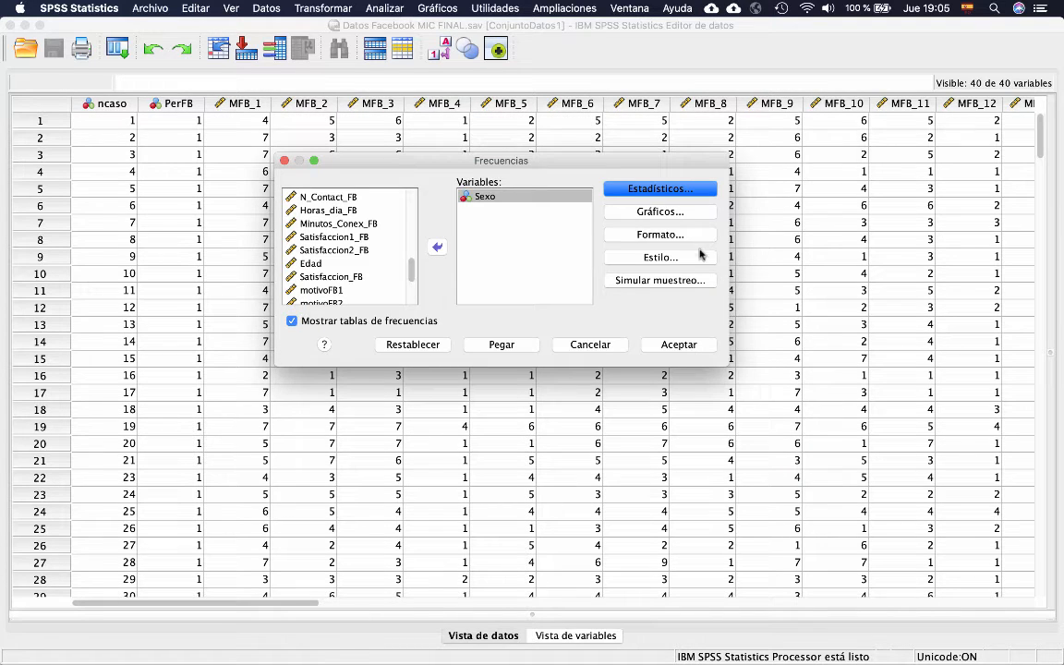
Request a bar chart showing percentages for Sexo and run the frequency analysis.
{"action": "left_click", "coordinate": [678, 213]}
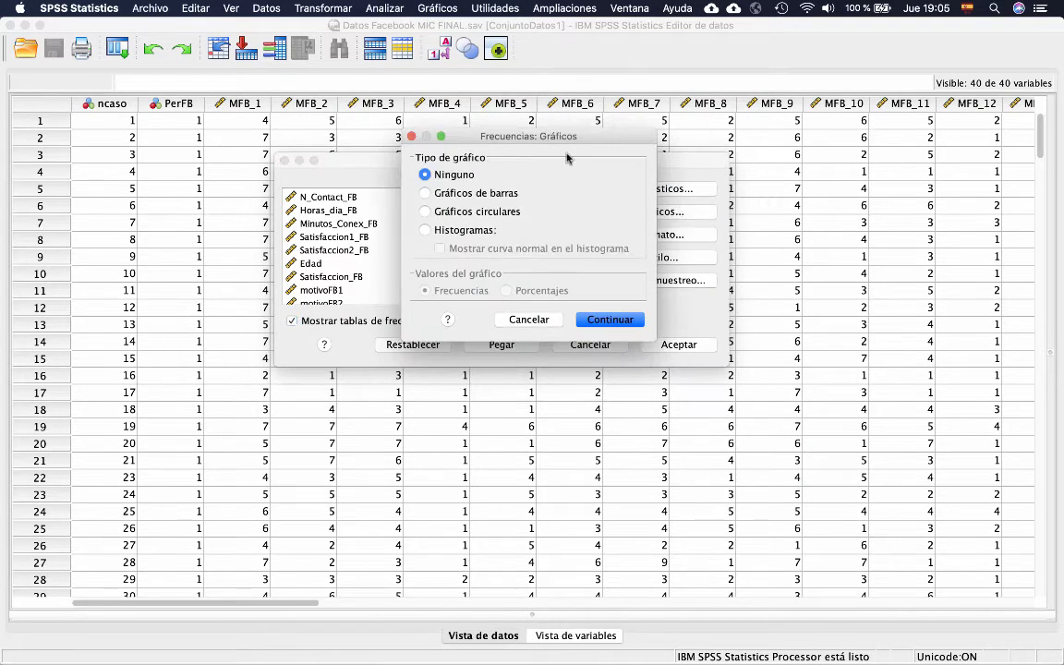
{"action": "left_click_drag", "start_coordinate": [560, 136], "coordinate": [544, 214]}
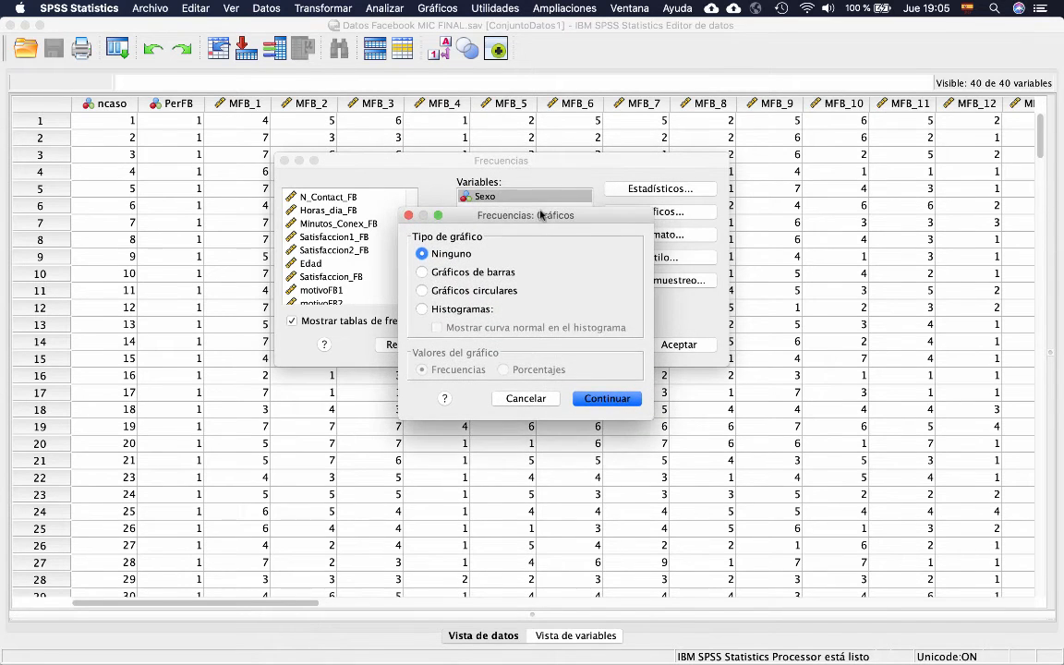
{"action": "left_click", "coordinate": [427, 273]}
{"action": "left_click", "coordinate": [424, 290]}
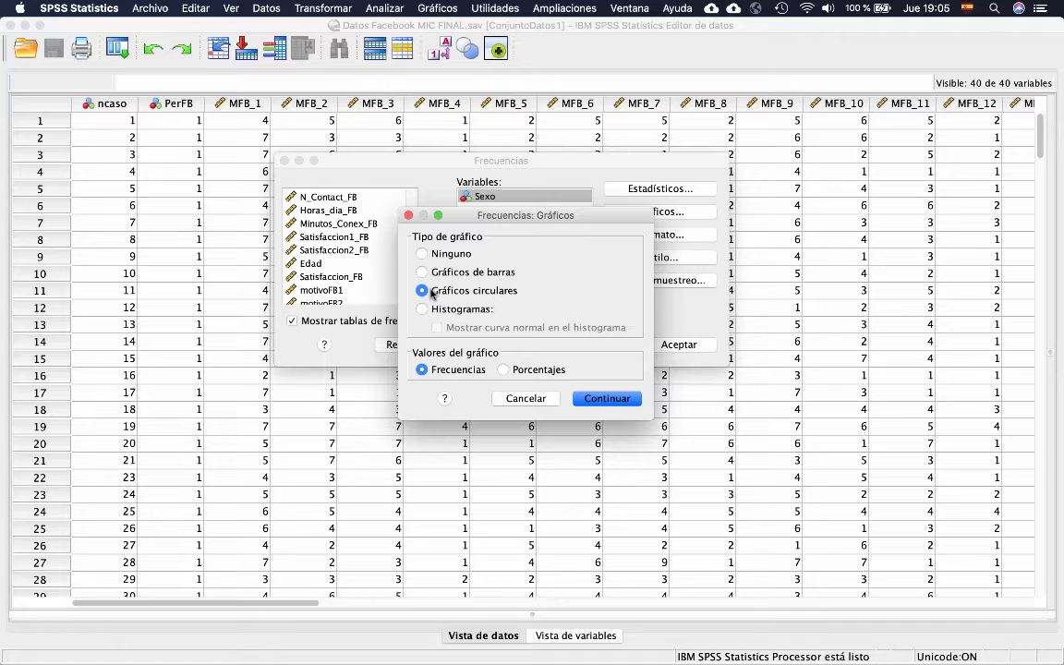
{"action": "left_click", "coordinate": [422, 272]}
{"action": "left_click", "coordinate": [504, 369]}
{"action": "left_click", "coordinate": [599, 398]}
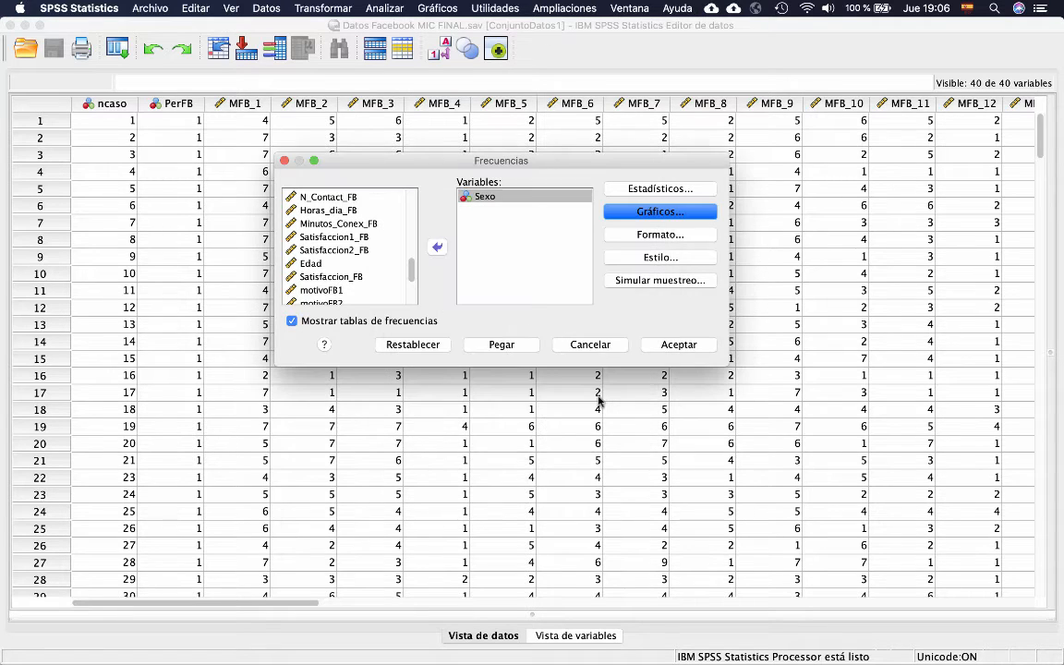
{"action": "left_click", "coordinate": [688, 347]}
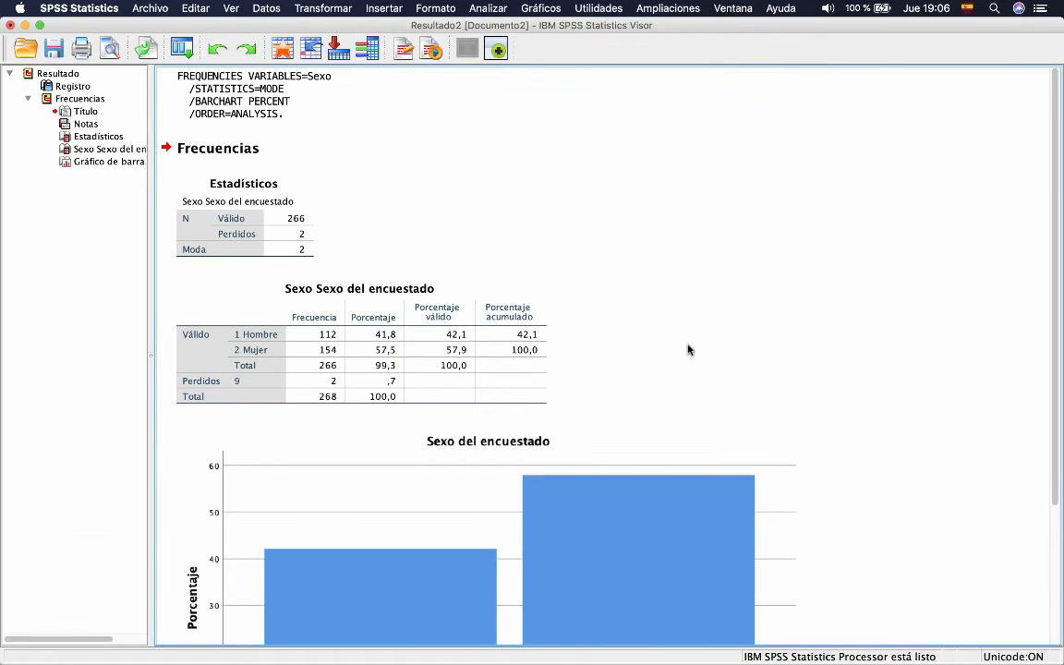
Examine the statistics table, the frequency table and the bar chart for Sexo in the output.
{"action": "scroll", "coordinate": [319, 204], "scroll_direction": "down", "scroll_amount": 2}
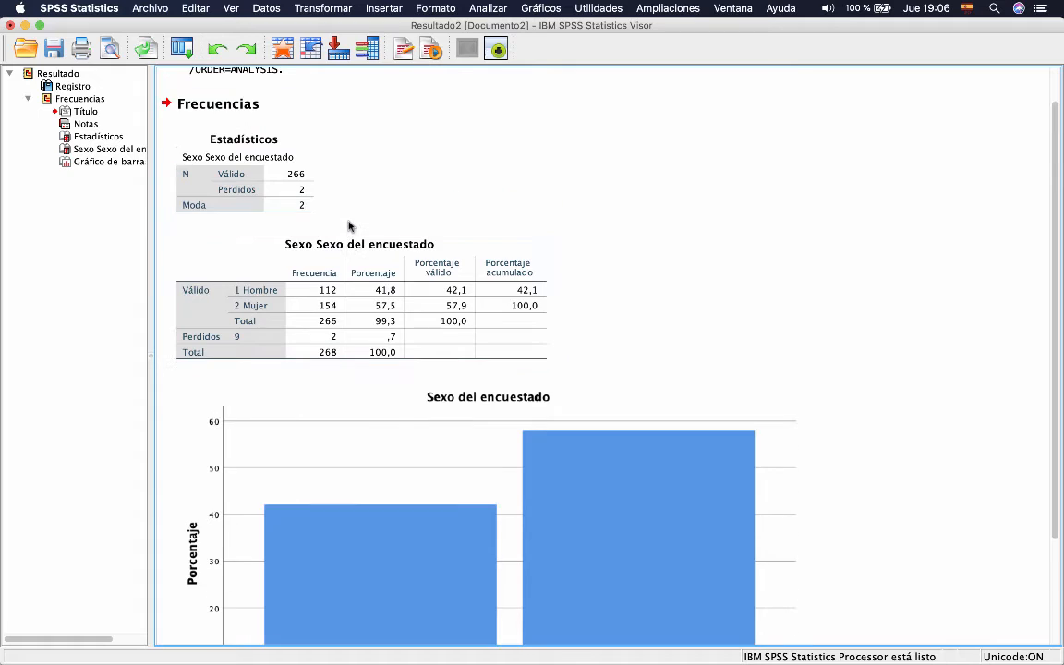
{"action": "left_click", "coordinate": [313, 196]}
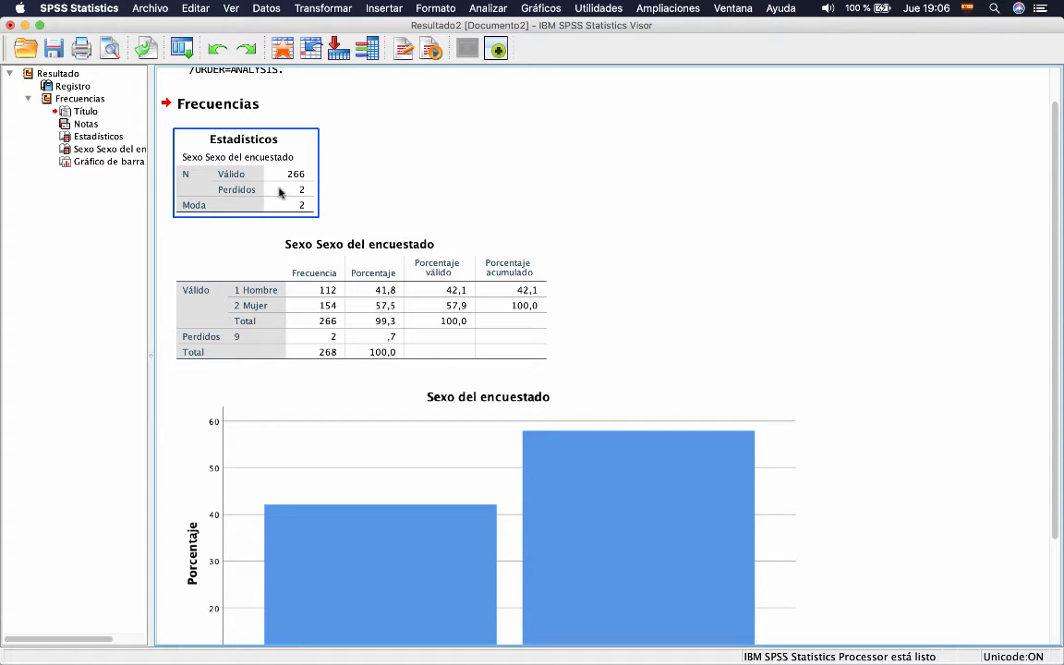
{"action": "left_click", "coordinate": [334, 205]}
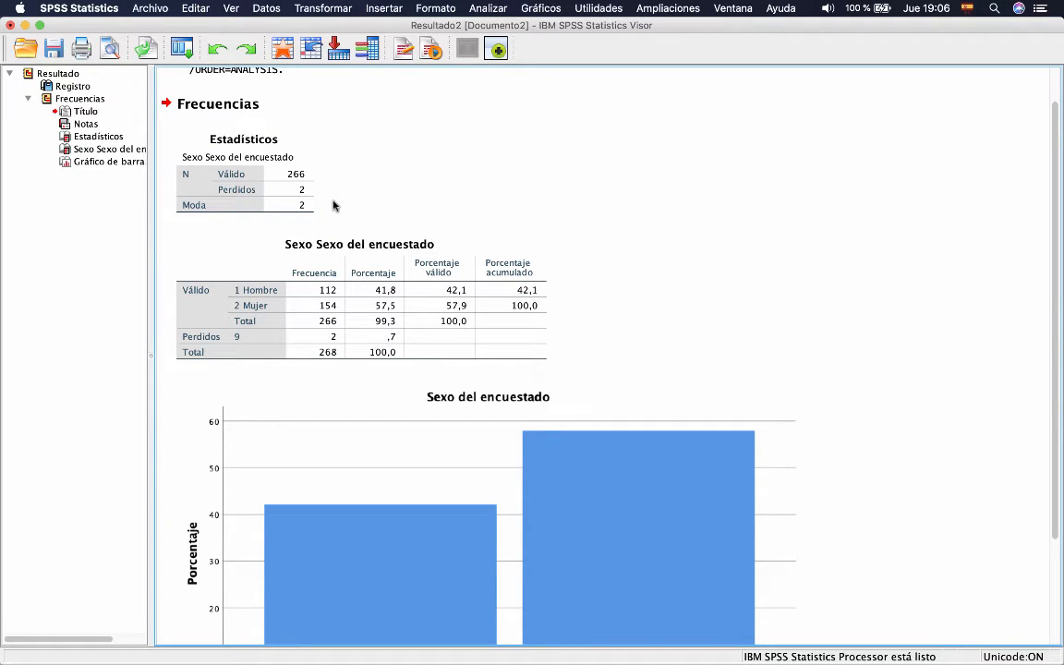
{"action": "left_click", "coordinate": [344, 278]}
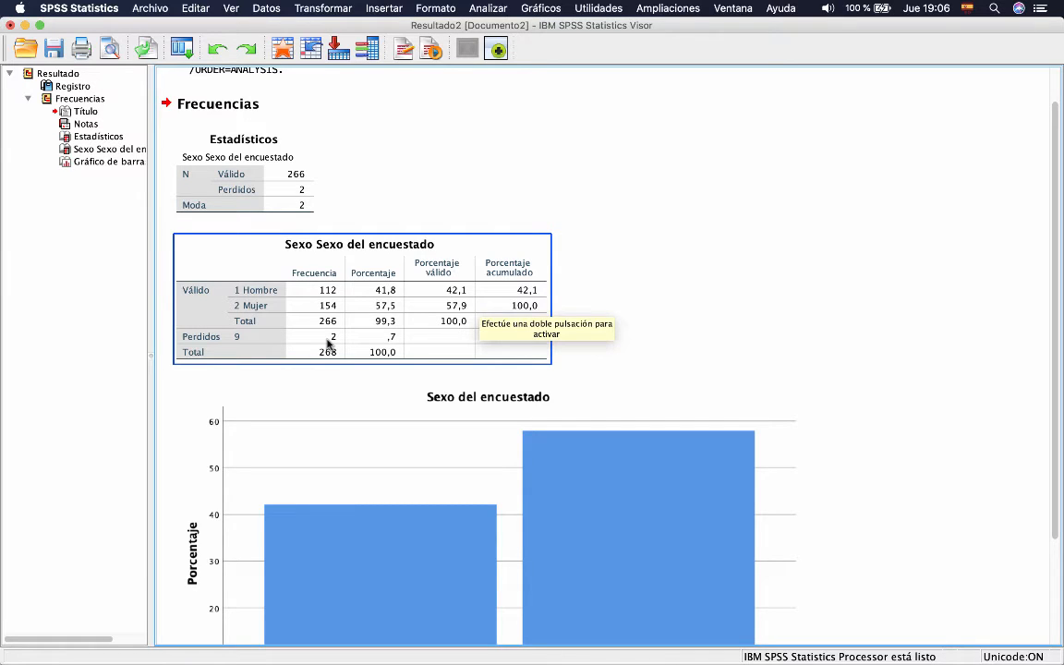
{"action": "scroll", "coordinate": [390, 342], "scroll_direction": "down", "scroll_amount": 3}
{"action": "left_click", "coordinate": [389, 344]}
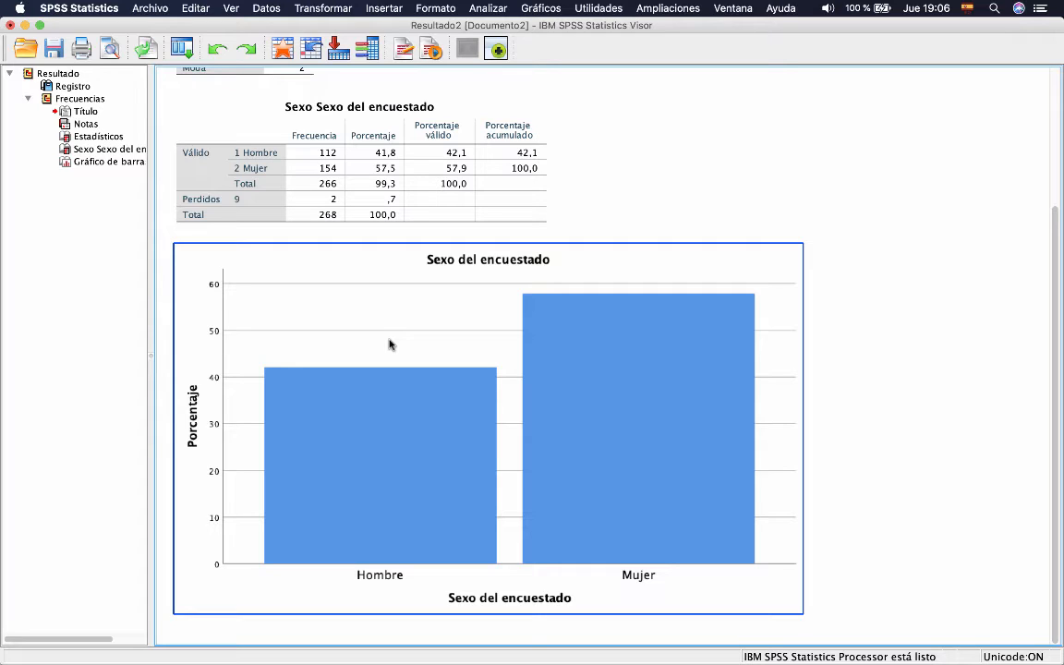
{"action": "left_click", "coordinate": [808, 111]}
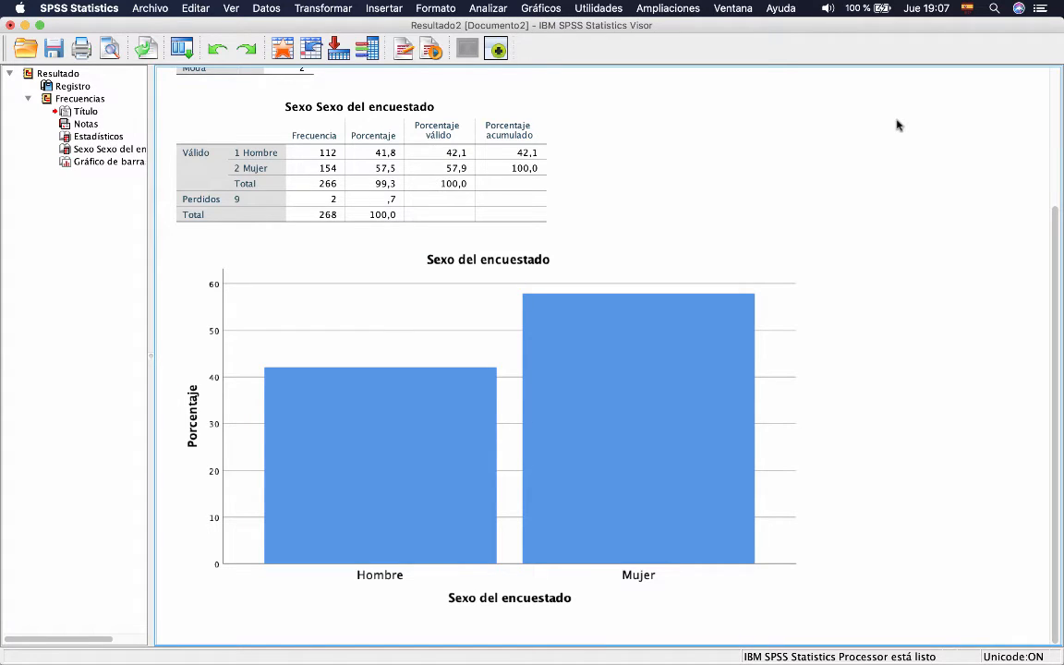
Start another Frequencies analysis, reset its previous settings and add N_Contact_FB and Edad as variables.
{"action": "left_click", "coordinate": [488, 8]}
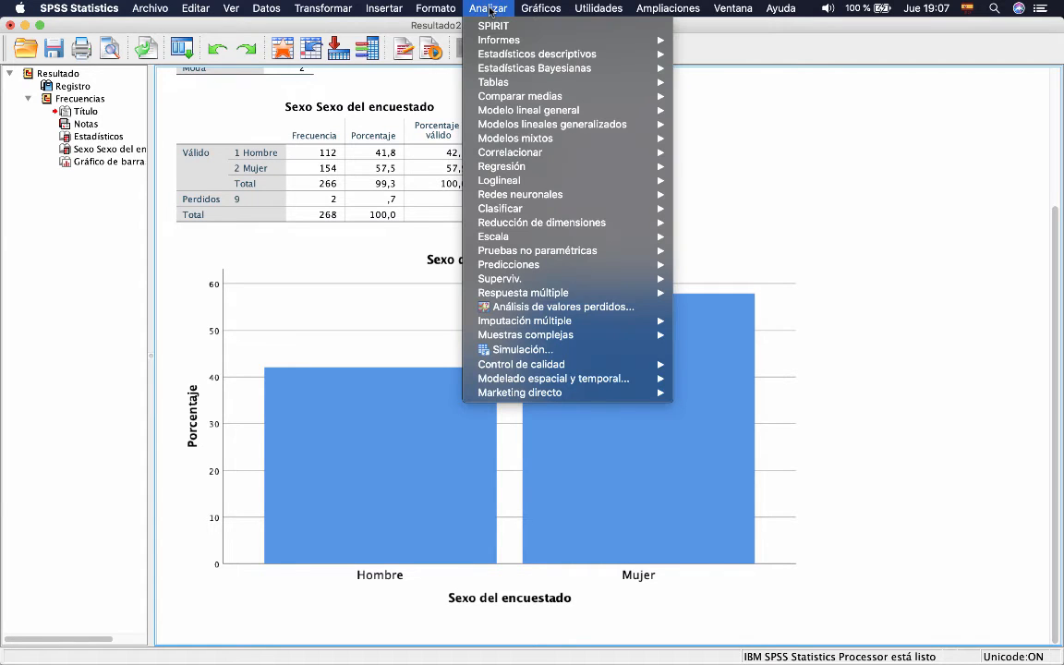
{"action": "mouse_move", "coordinate": [554, 54]}
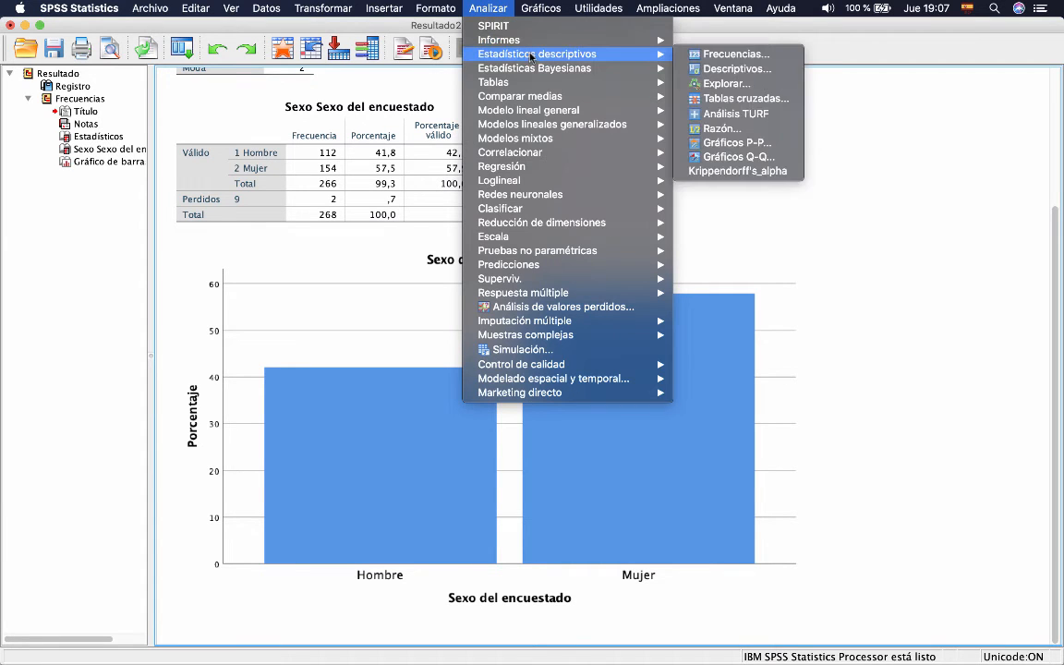
{"action": "left_click", "coordinate": [743, 56]}
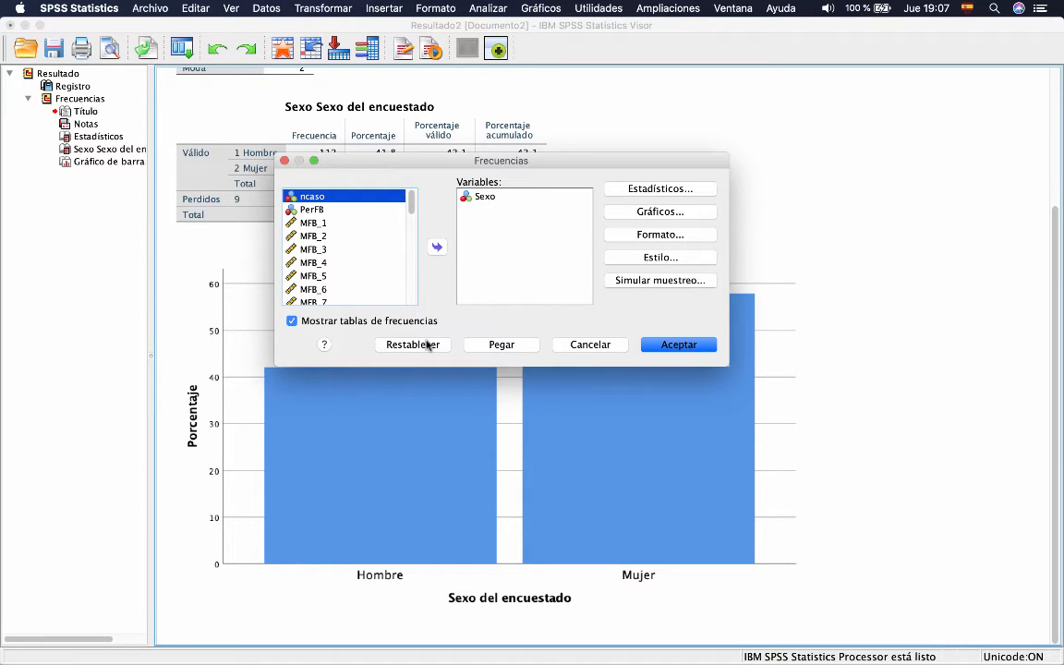
{"action": "left_click", "coordinate": [413, 344]}
{"action": "left_click_drag", "start_coordinate": [412, 205], "coordinate": [412, 262]}
{"action": "left_click", "coordinate": [398, 247]}
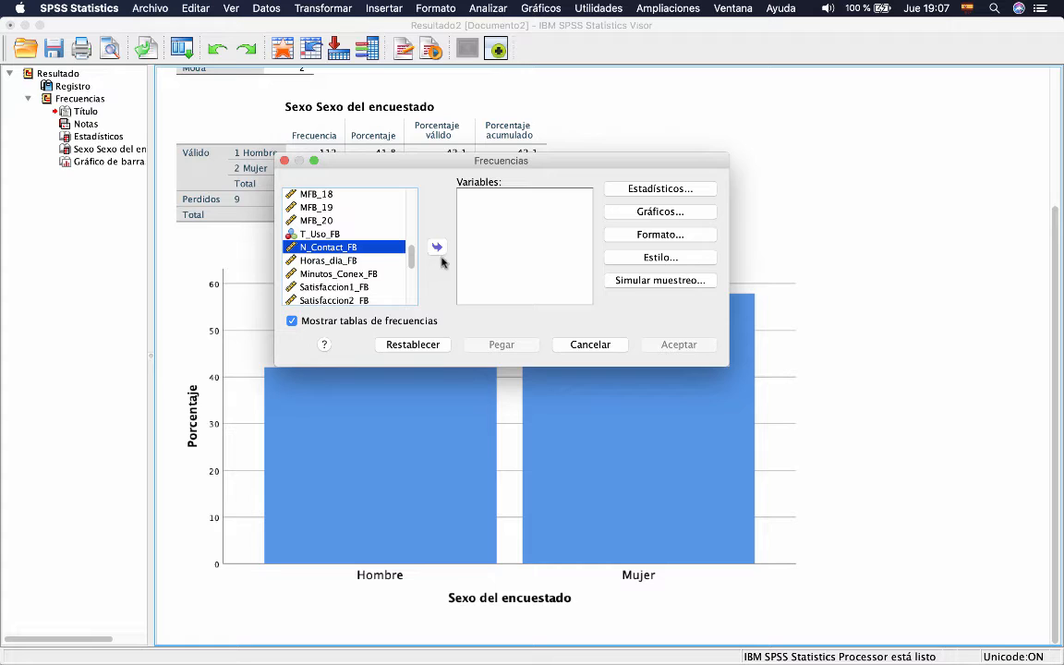
{"action": "left_click", "coordinate": [438, 248]}
{"action": "left_click_drag", "start_coordinate": [412, 260], "coordinate": [412, 281]}
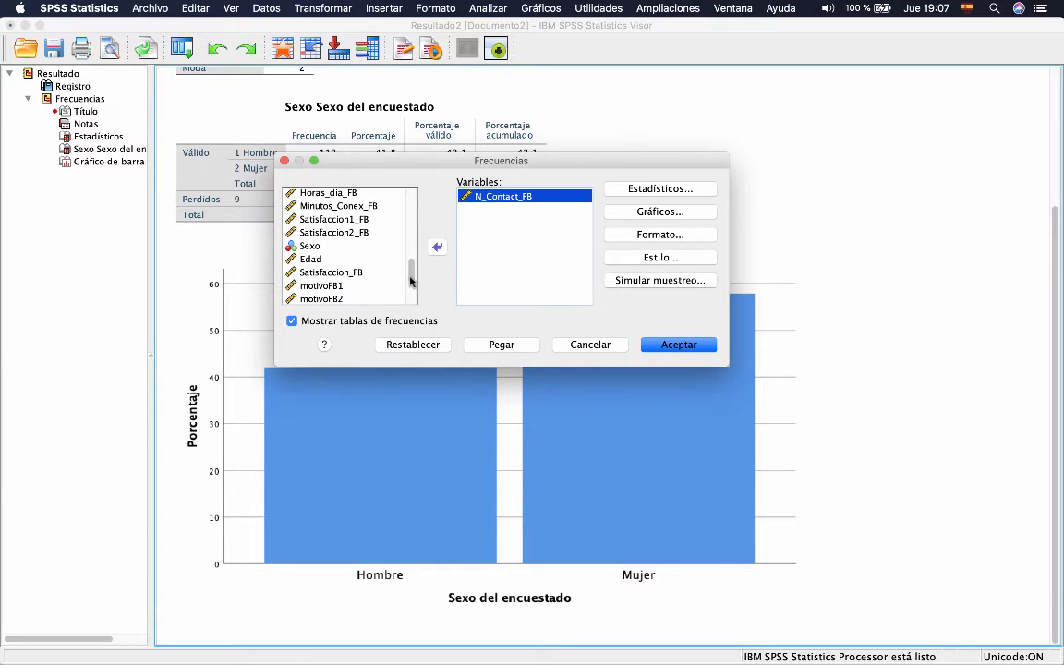
{"action": "left_click", "coordinate": [310, 259]}
{"action": "left_click", "coordinate": [438, 248]}
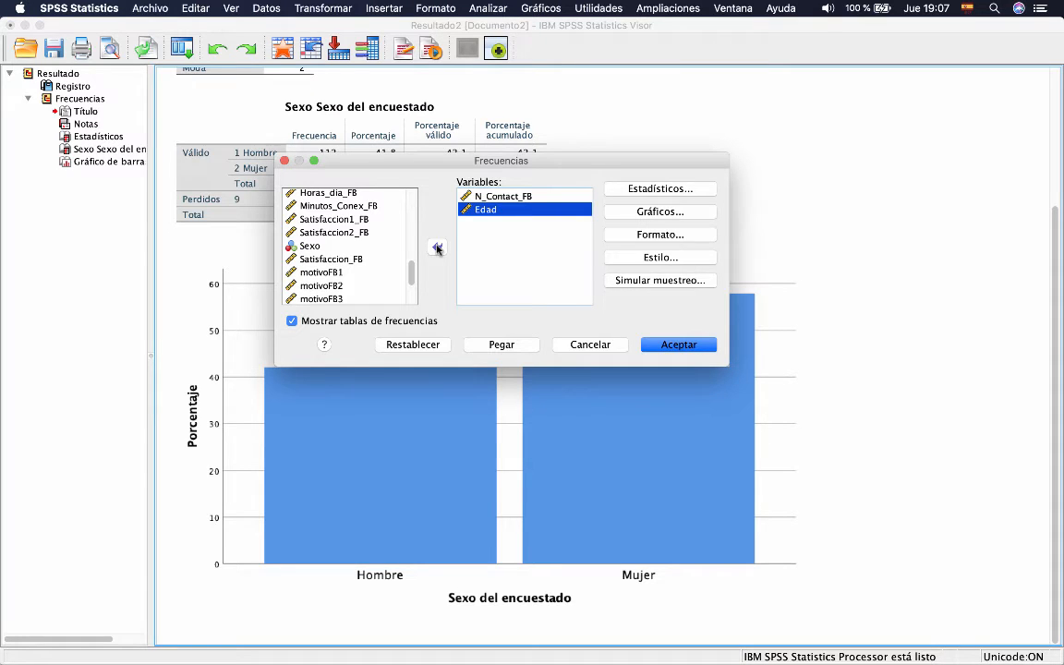
Request the mean (Media) and standard deviation (Desviación estándar) for N_Contact_FB and Edad.
{"action": "left_click", "coordinate": [659, 190]}
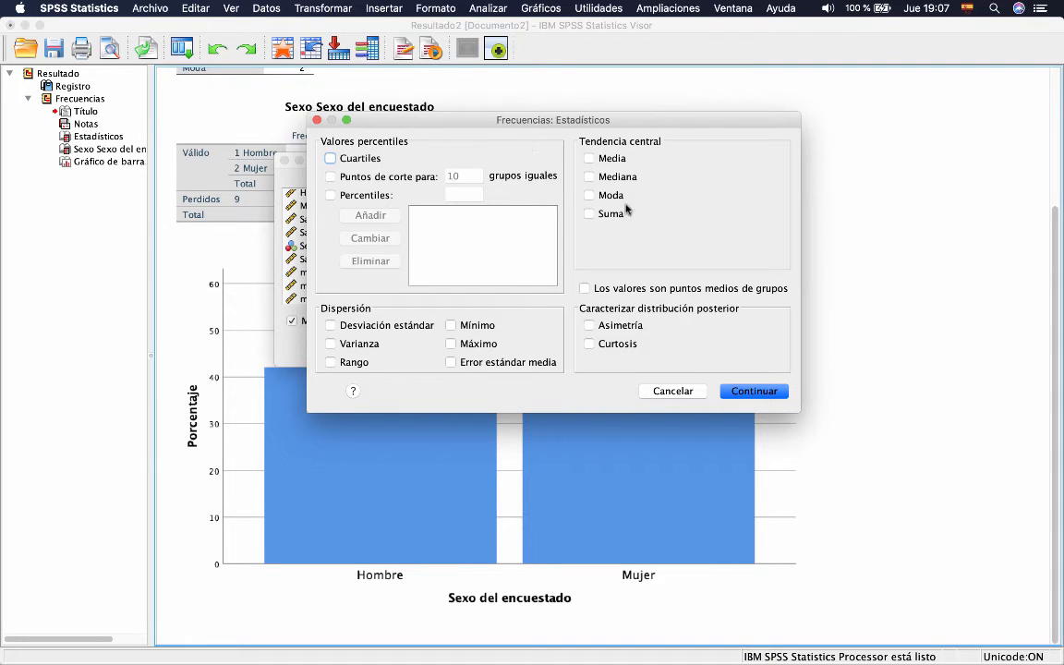
{"action": "left_click", "coordinate": [592, 160]}
{"action": "left_click", "coordinate": [343, 327]}
{"action": "left_click", "coordinate": [767, 392]}
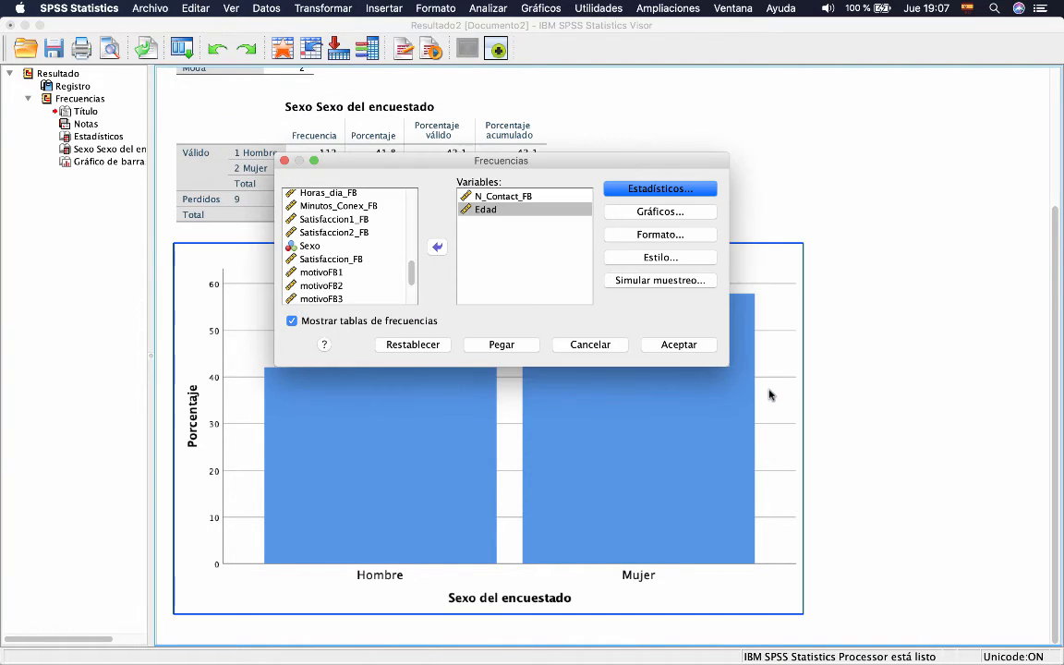
Request histograms with the normal curve displayed and run the frequency analysis for both variables.
{"action": "left_click", "coordinate": [667, 212]}
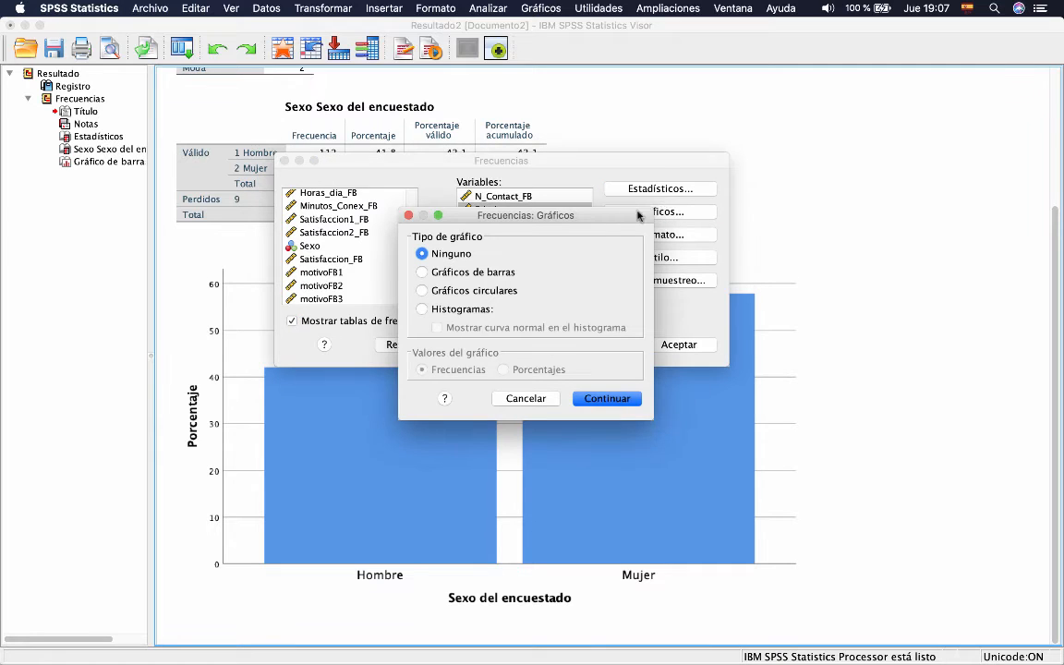
{"action": "left_click", "coordinate": [423, 308]}
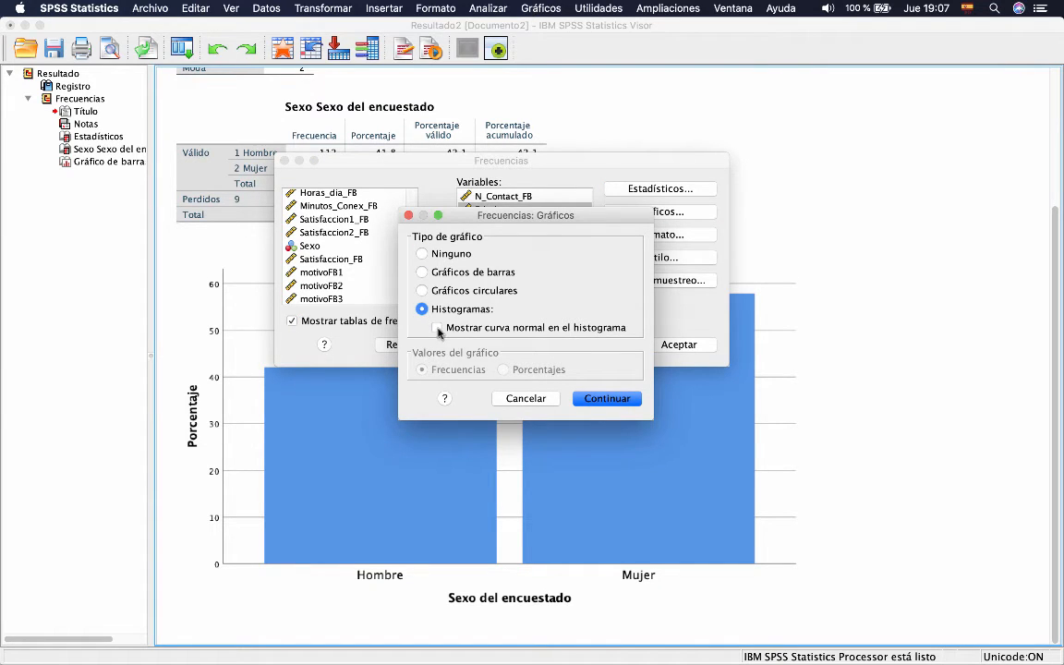
{"action": "left_click", "coordinate": [438, 329]}
{"action": "left_click", "coordinate": [606, 398]}
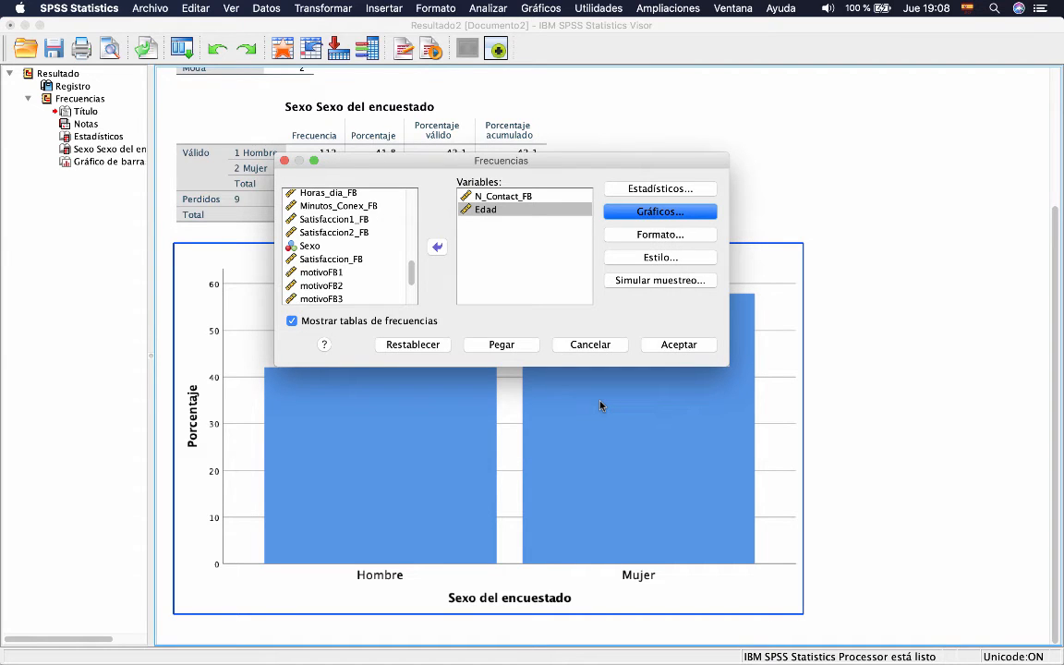
{"action": "left_click", "coordinate": [683, 347]}
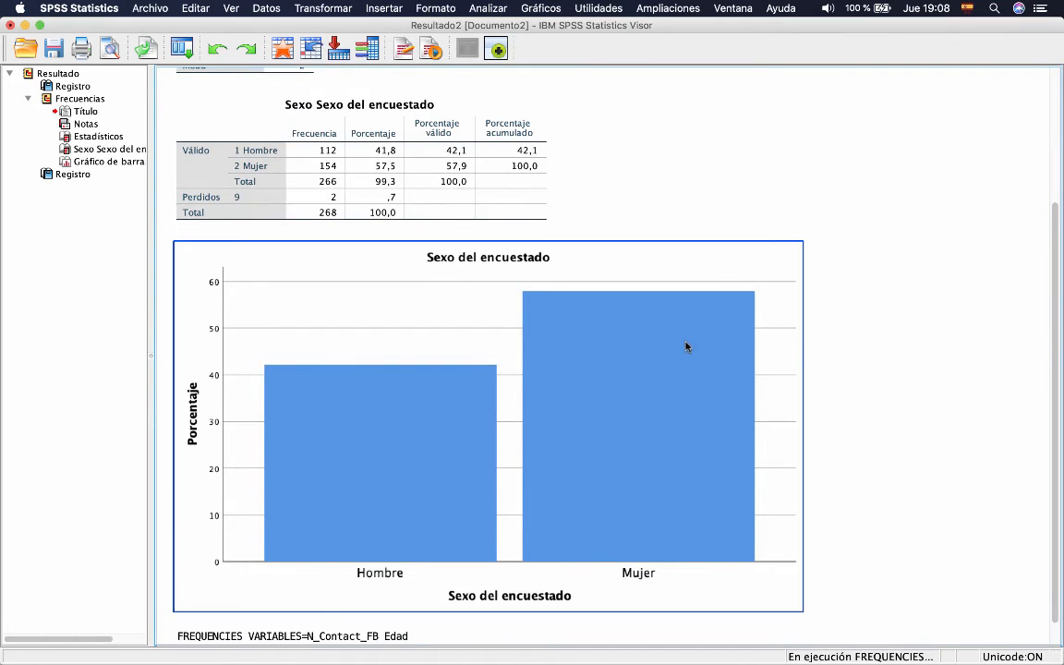
Examine the statistics table of both variables and read through the frequency table for the number of Facebook contacts.
{"action": "left_click", "coordinate": [205, 145]}
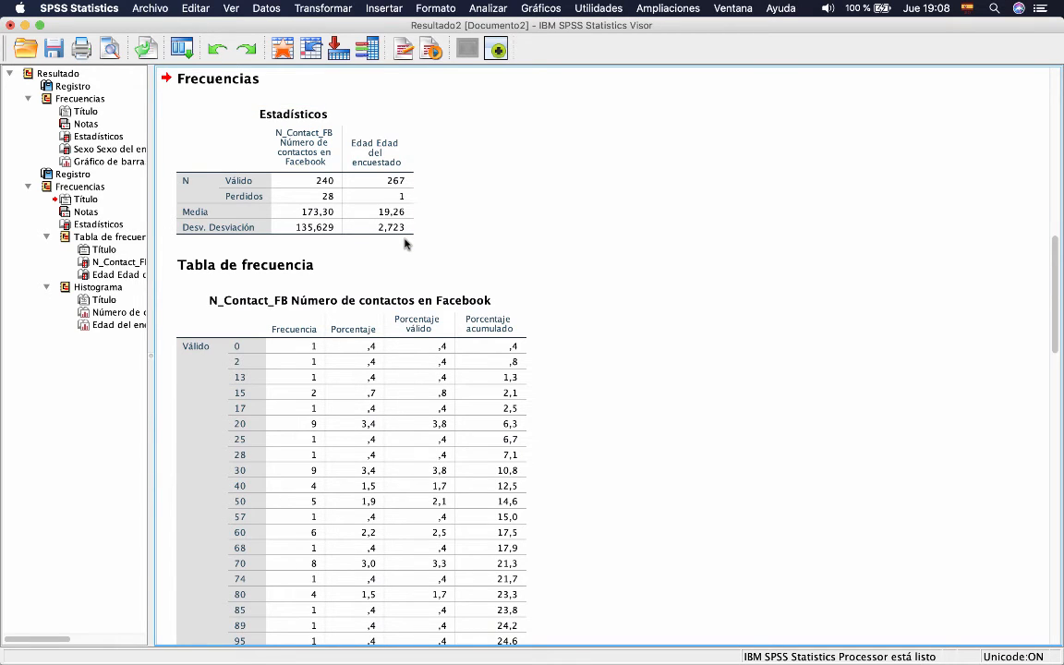
{"action": "left_click", "coordinate": [371, 230]}
{"action": "left_click", "coordinate": [287, 270]}
{"action": "left_click", "coordinate": [297, 168]}
{"action": "scroll", "coordinate": [428, 360], "scroll_direction": "down", "scroll_amount": 5}
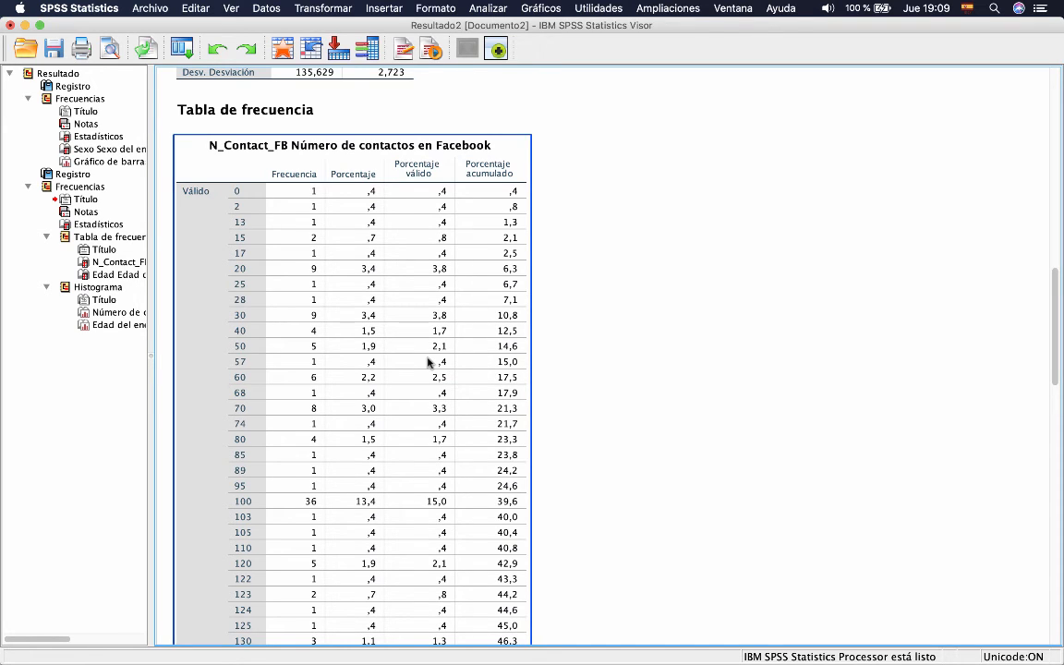
{"action": "scroll", "coordinate": [428, 362], "scroll_direction": "down", "scroll_amount": 12}
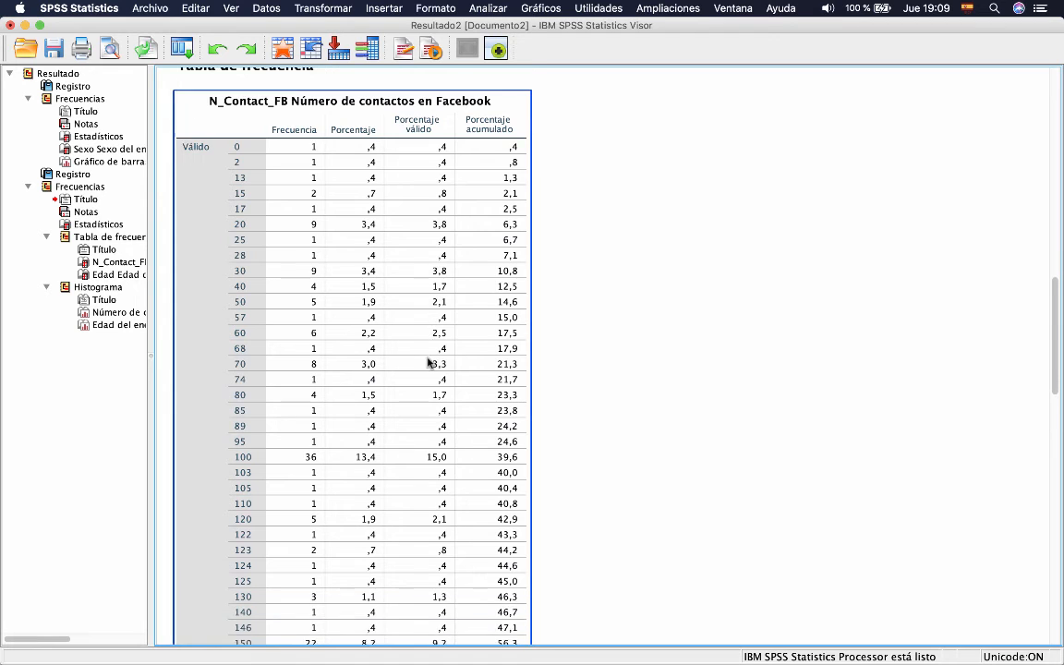
{"action": "scroll", "coordinate": [428, 363], "scroll_direction": "down", "scroll_amount": 8}
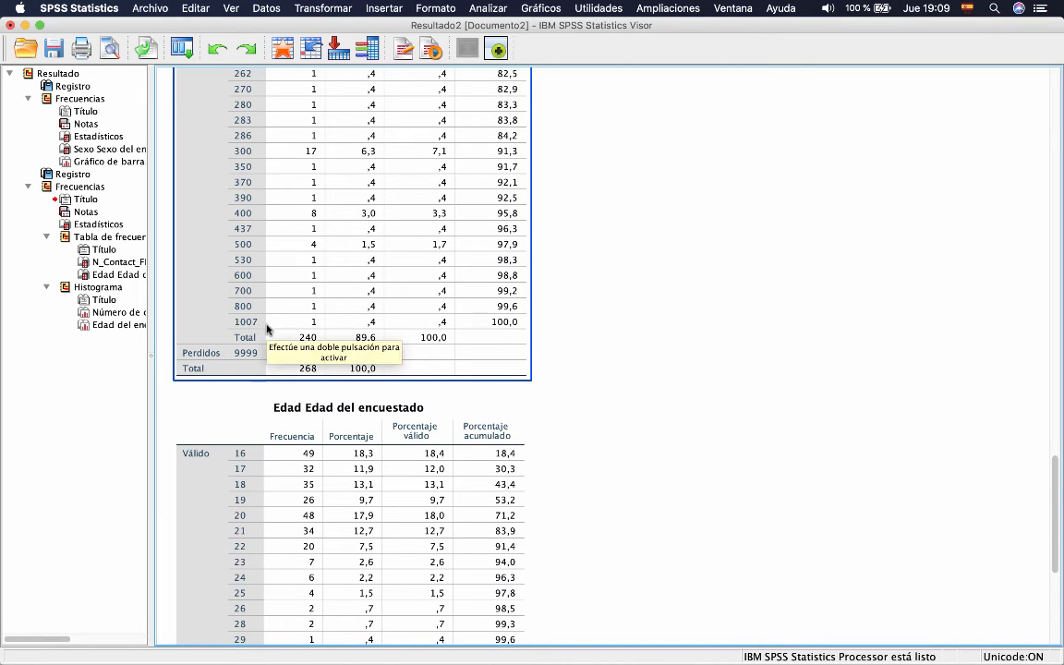
Examine the frequency table for Edad and the histograms of Facebook contacts and respondent age.
{"action": "scroll", "coordinate": [267, 328], "scroll_direction": "down", "scroll_amount": 5}
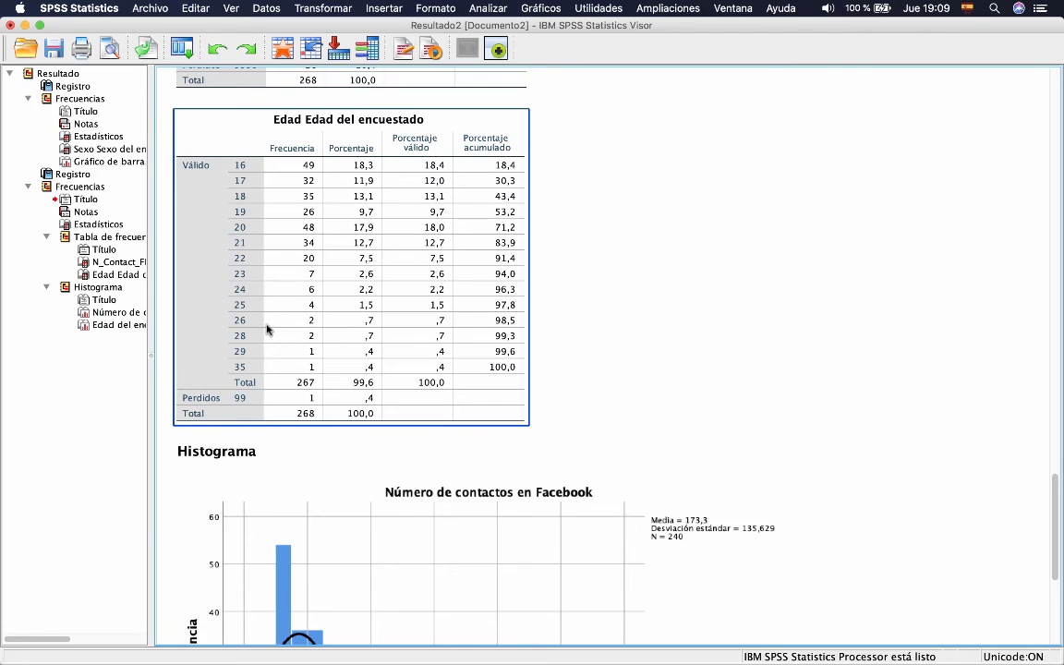
{"action": "scroll", "coordinate": [267, 329], "scroll_direction": "up", "scroll_amount": 2}
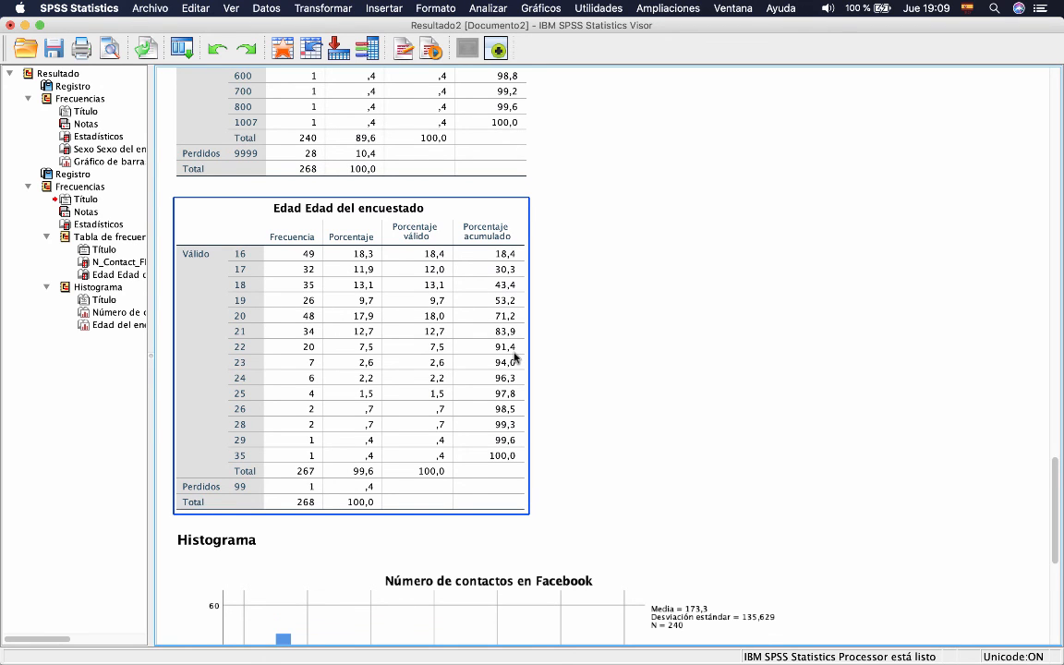
{"action": "scroll", "coordinate": [515, 358], "scroll_direction": "down", "scroll_amount": 10}
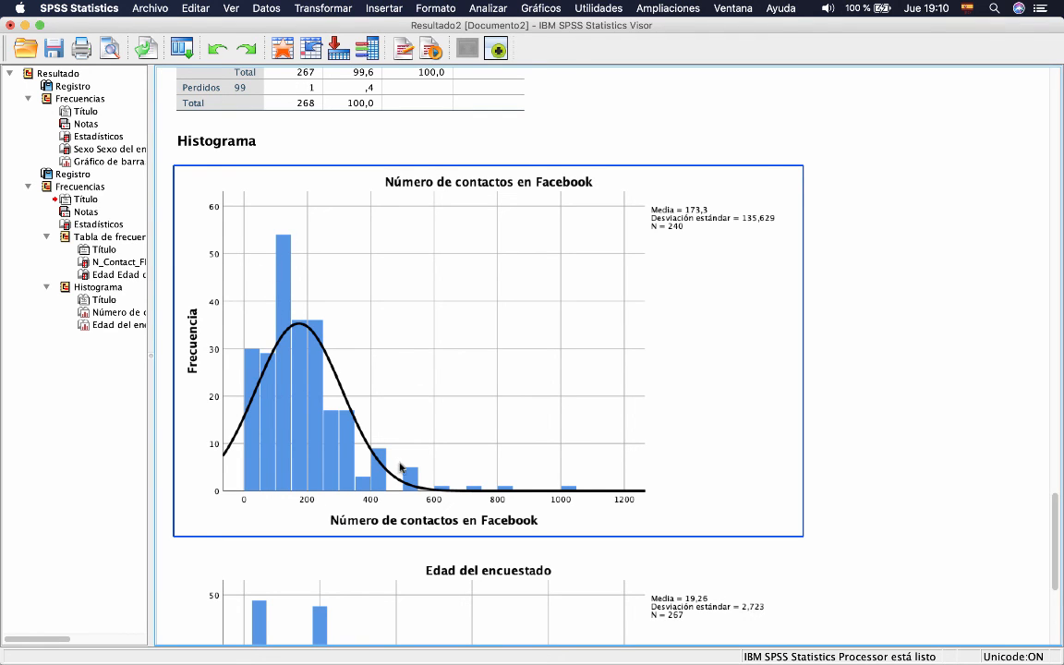
{"action": "scroll", "coordinate": [470, 442], "scroll_direction": "down", "scroll_amount": 5}
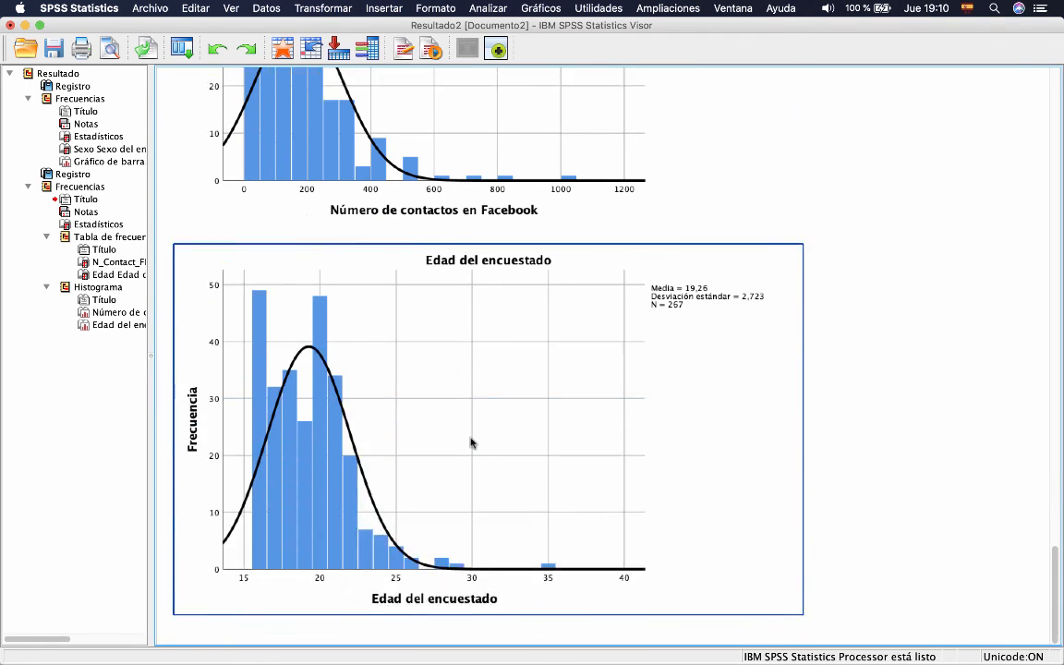